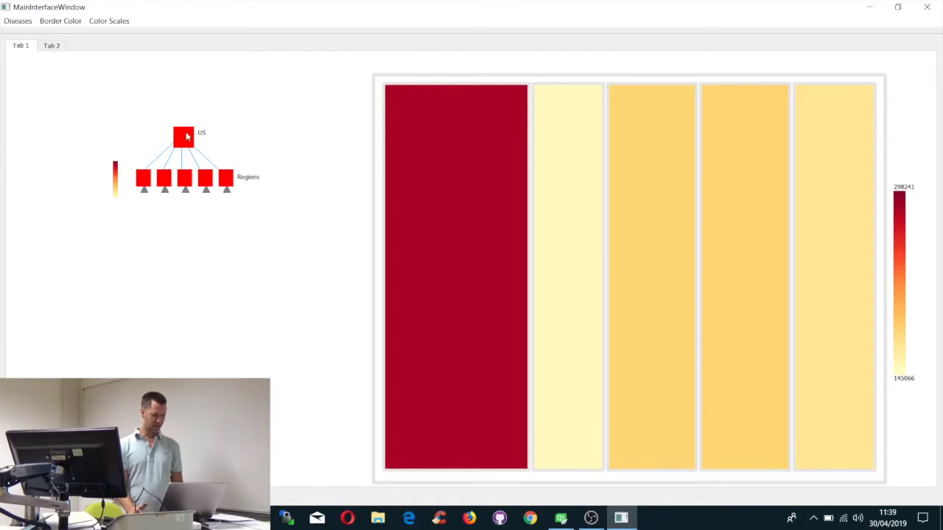
- Highlight the US root node and the region nodes in the tree to see their matching Hepatitis A areas in the treemap
click(187, 137)
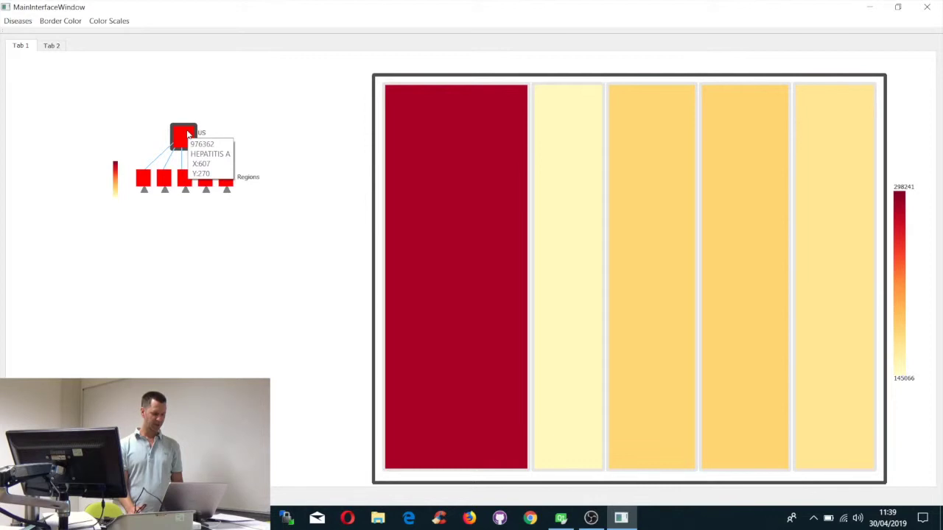
click(185, 135)
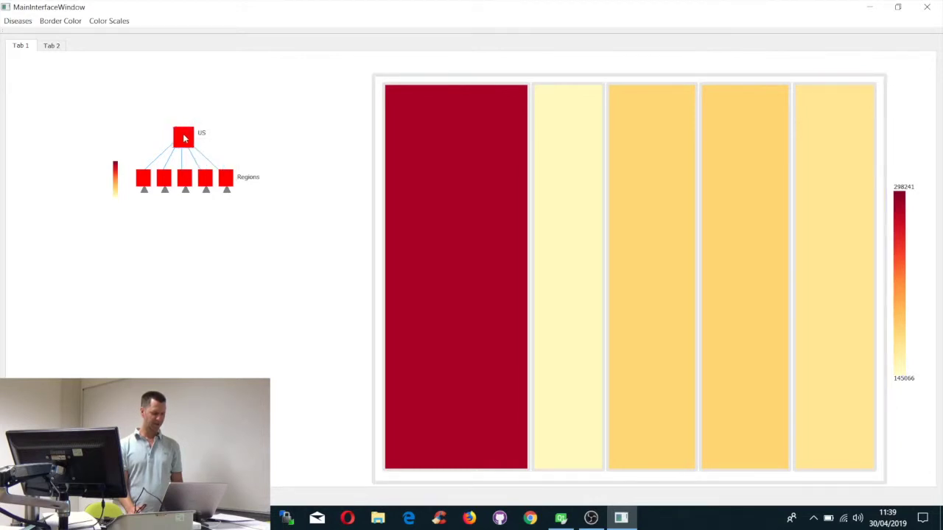
click(184, 139)
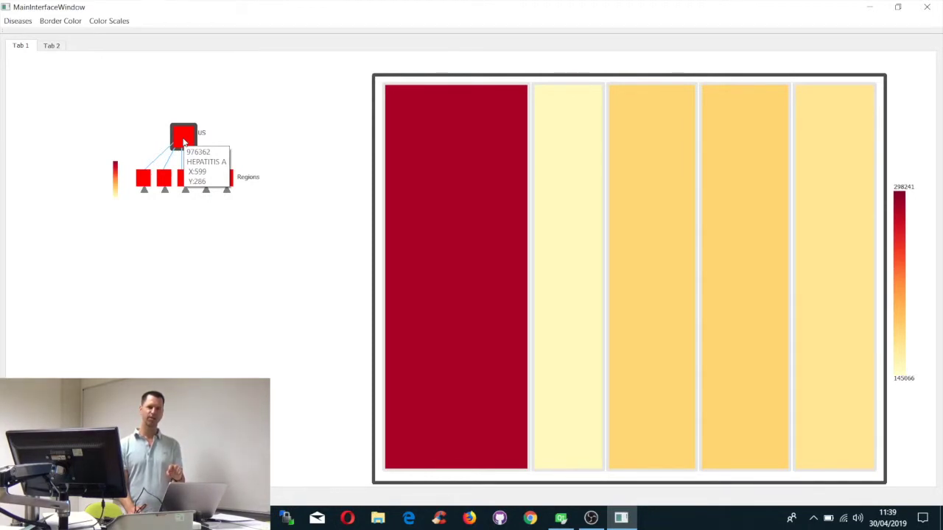
click(142, 179)
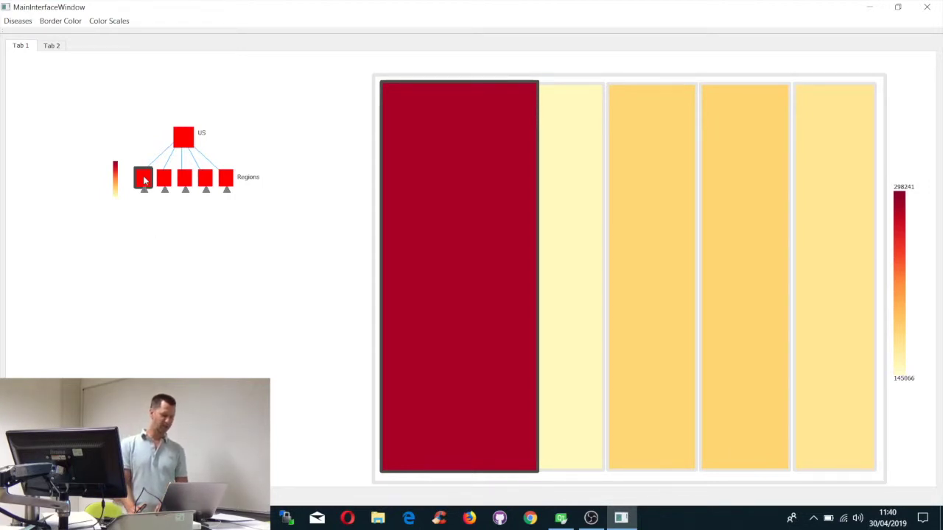
mouse_move(140, 177)
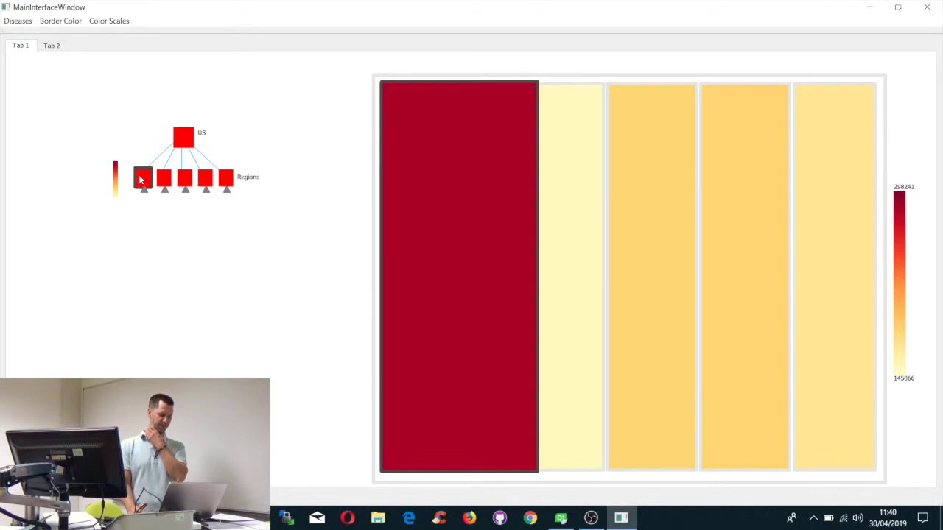
mouse_move(191, 132)
mouse_move(177, 178)
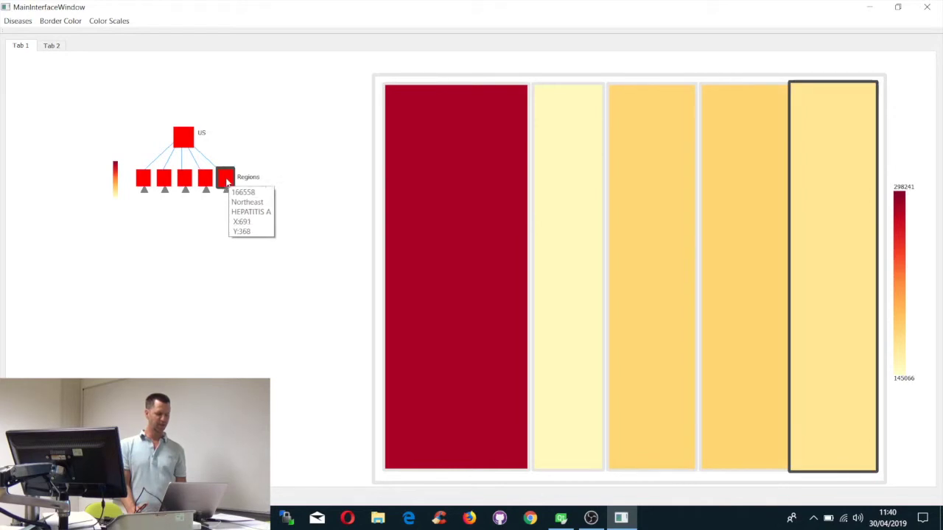
- Expand the West region into its states and inspect the state nodes, including California, Hawaii, Montana and Utah
click(143, 178)
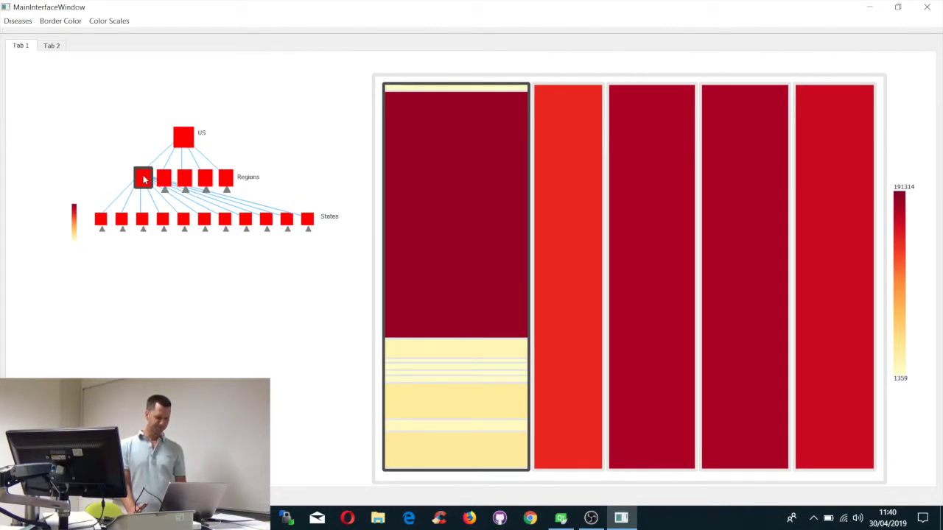
mouse_move(101, 219)
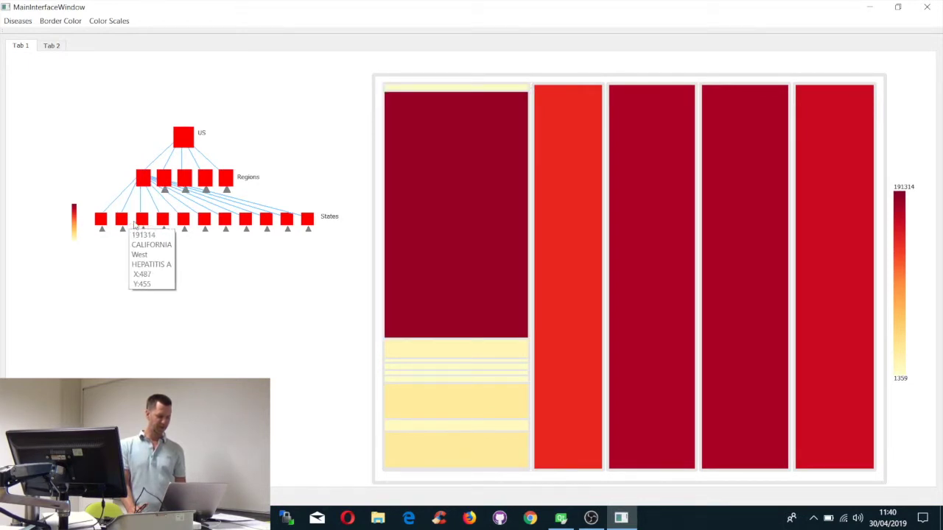
mouse_move(166, 222)
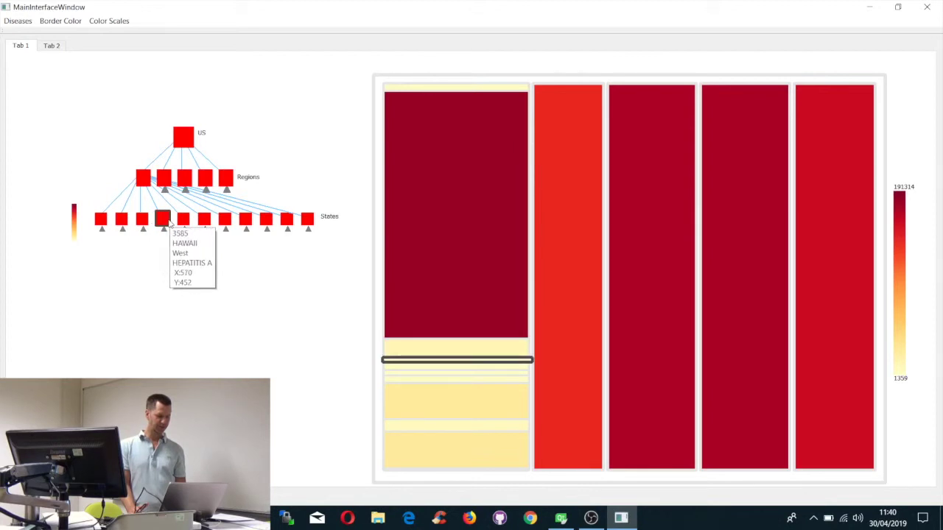
mouse_move(204, 222)
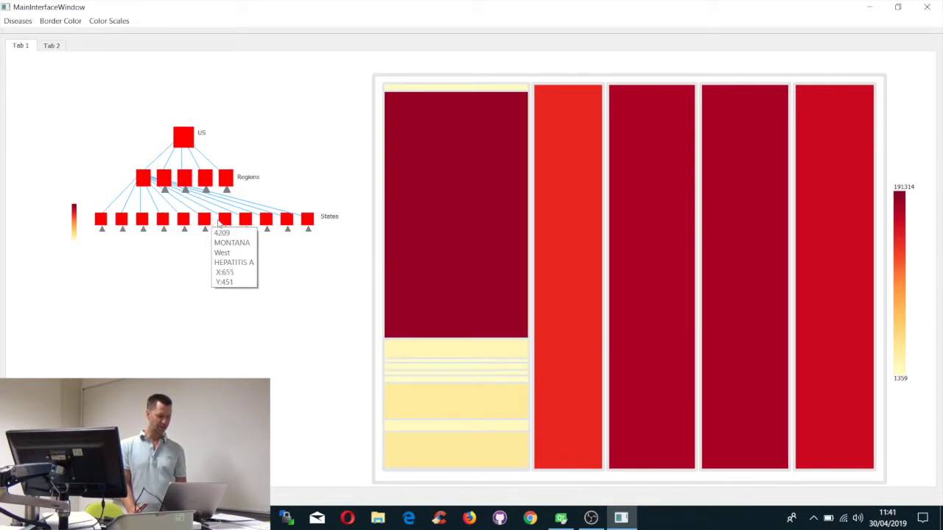
mouse_move(255, 222)
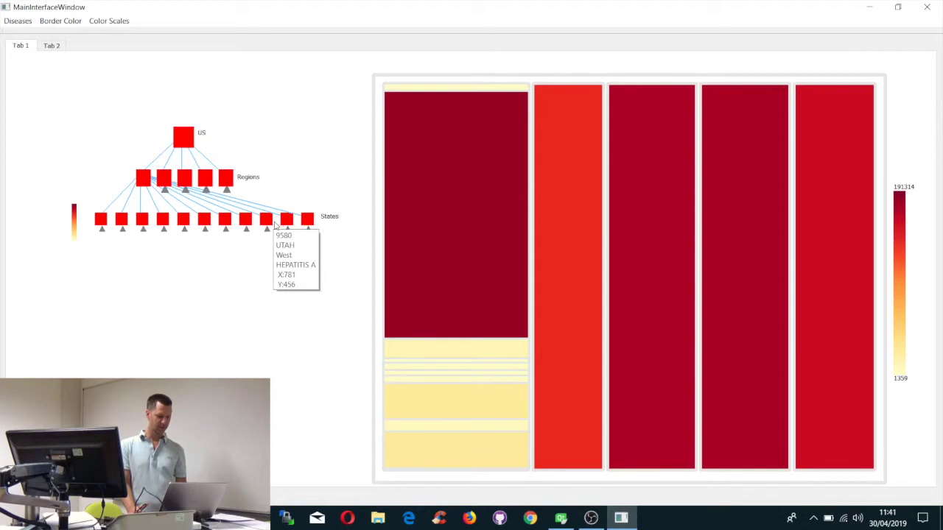
mouse_move(309, 227)
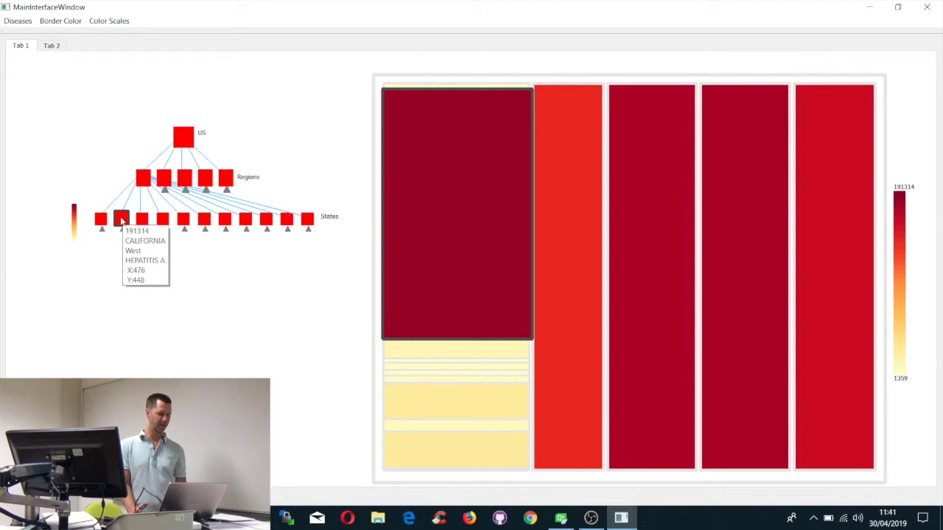
mouse_move(153, 181)
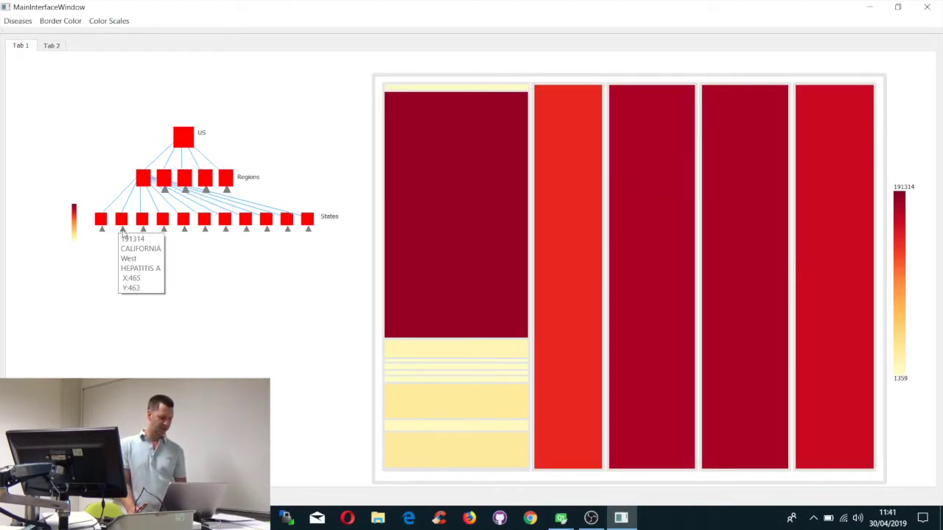
- Expand California into its yearly Hepatitis A data and highlight one of the early years
click(122, 229)
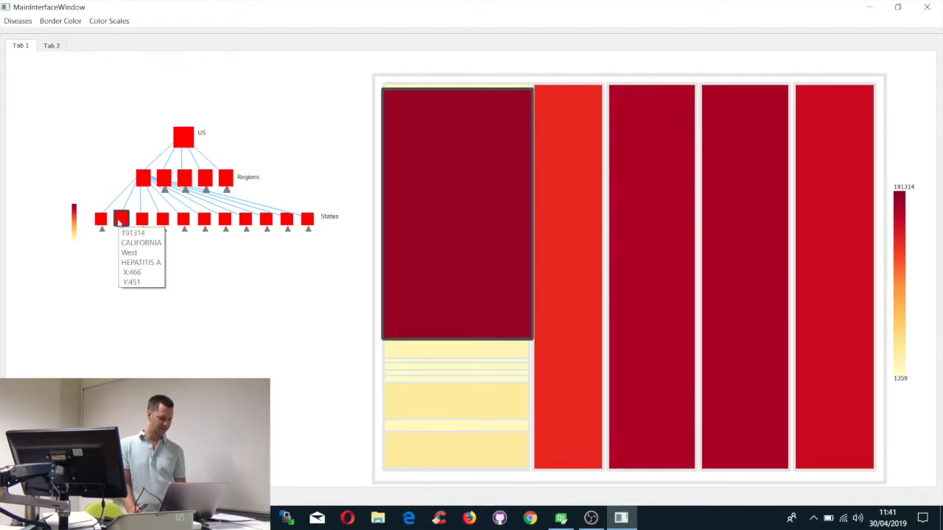
click(136, 252)
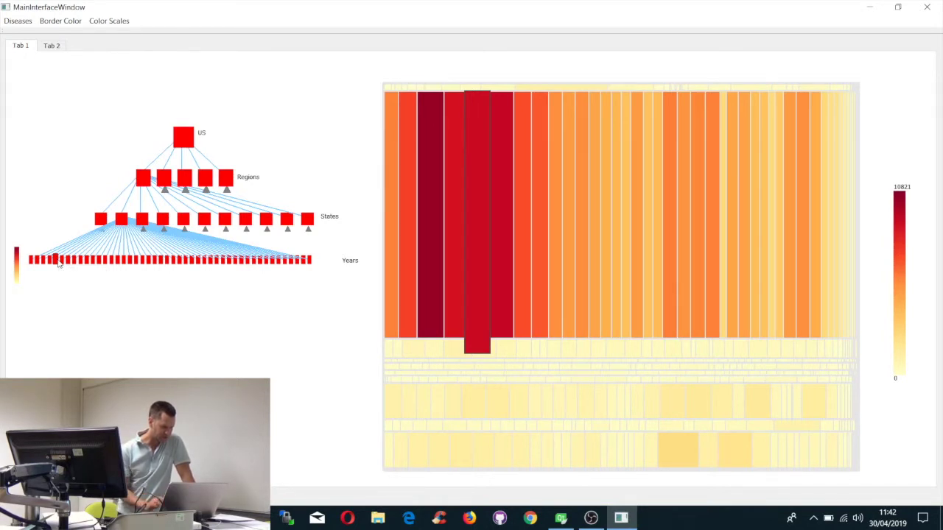
mouse_move(57, 263)
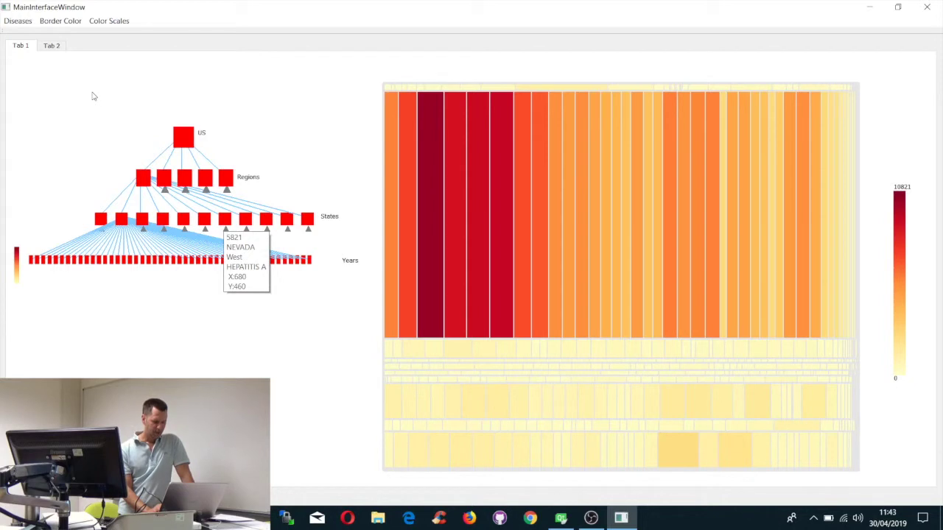
- Switch the displayed disease to Measles and inspect the region nodes
click(14, 22)
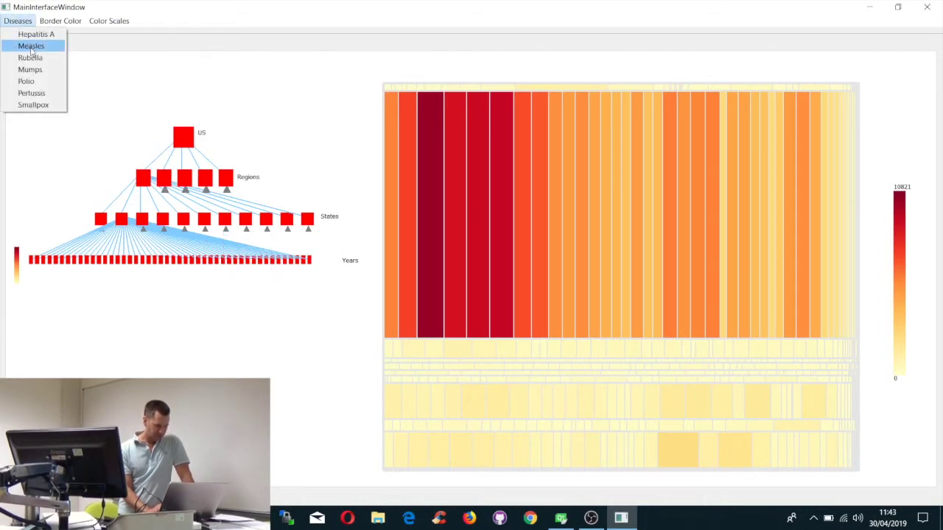
click(31, 47)
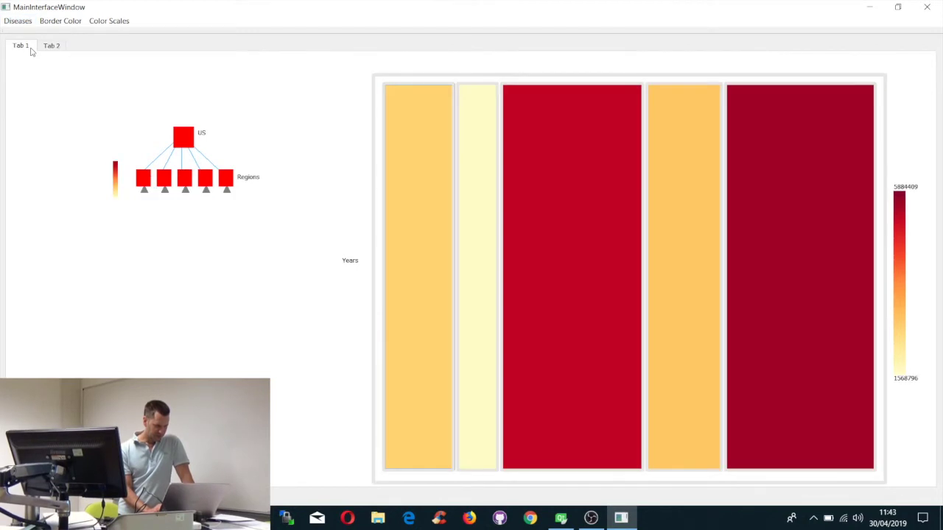
mouse_move(168, 185)
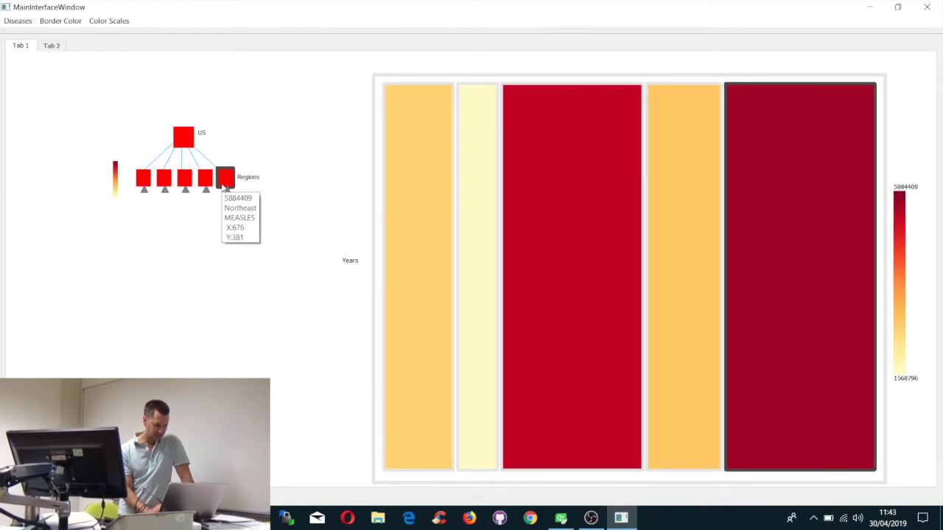
- Expand the Northeast region into its states and Massachusetts into its yearly measles data
click(226, 182)
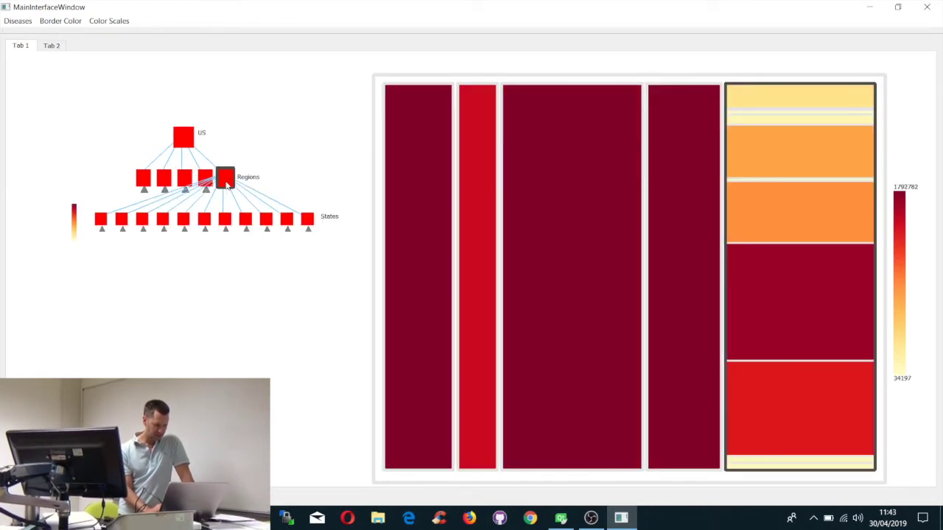
mouse_move(225, 220)
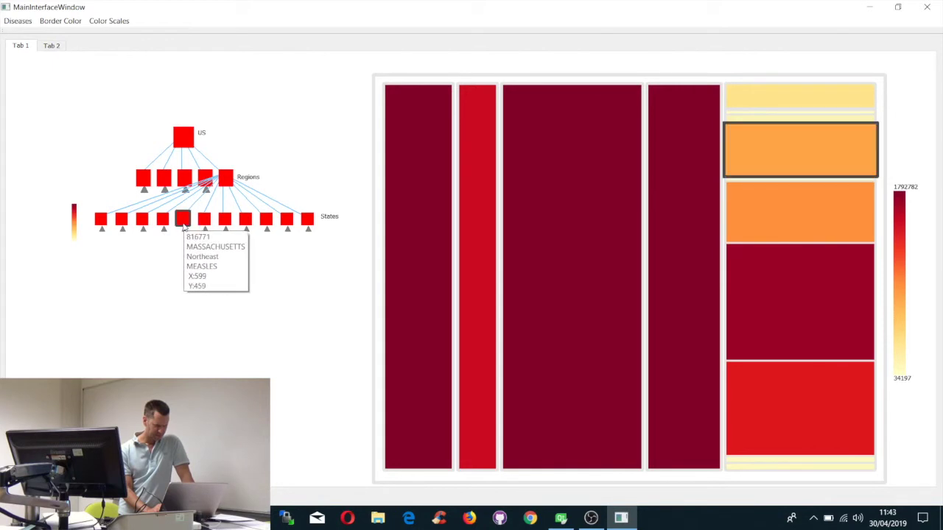
click(183, 221)
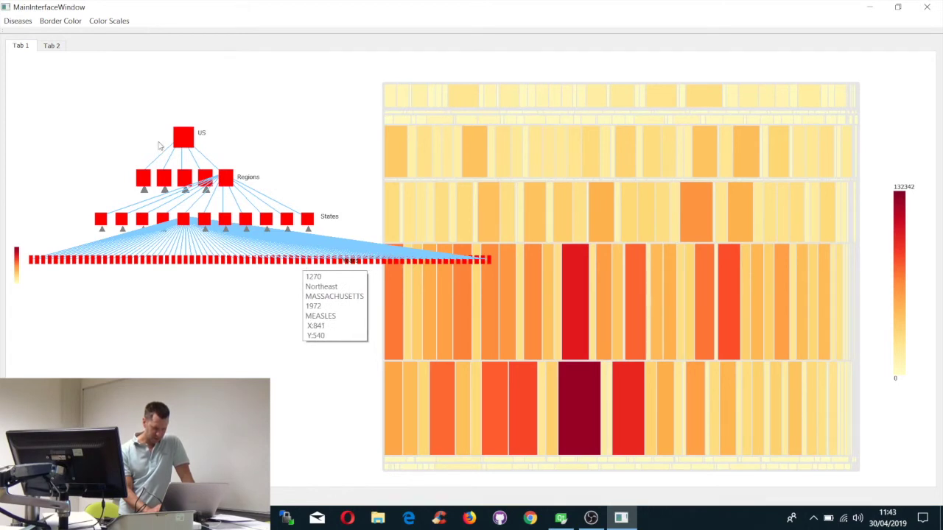
- Review the border color options and apply the Rainbow color scale to the treemap
click(61, 22)
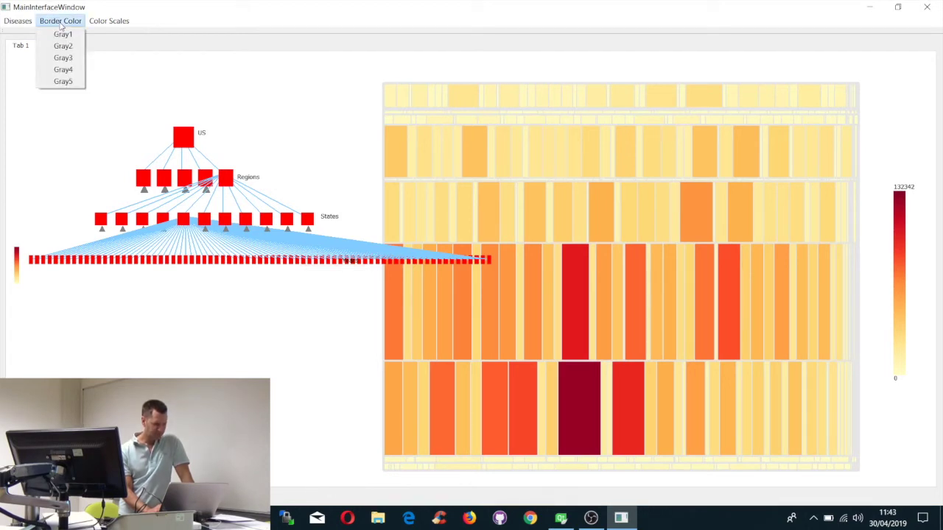
click(101, 22)
click(105, 22)
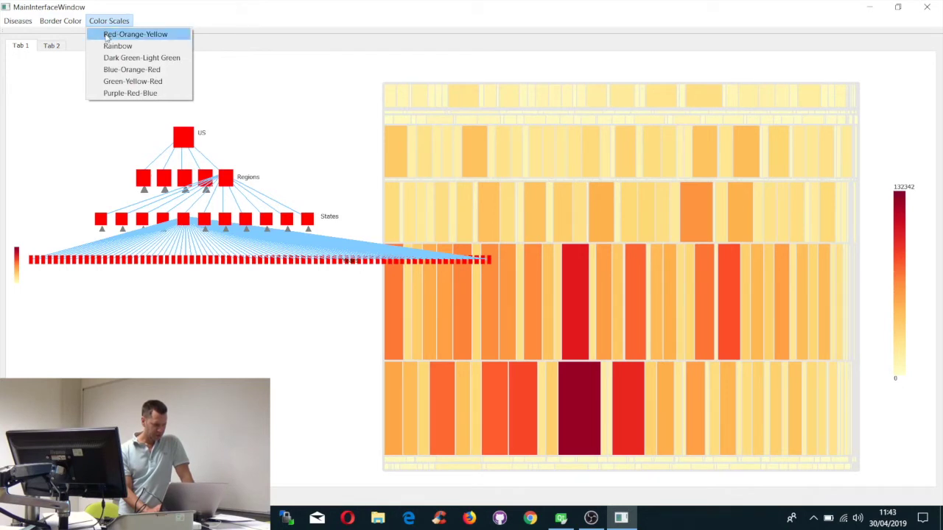
click(108, 46)
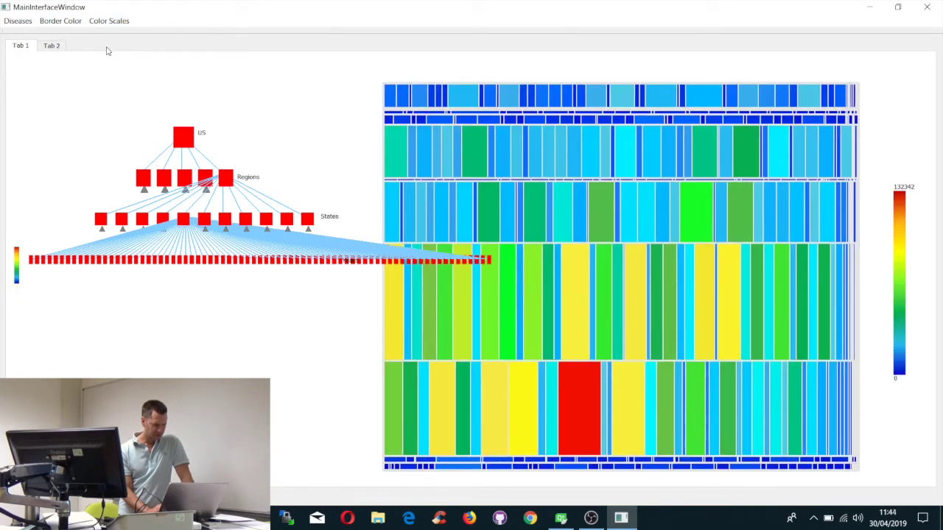
- Browse the yearly measles data of Maine and the District of Columbia, and leave New Hampshire's years expanded
click(164, 219)
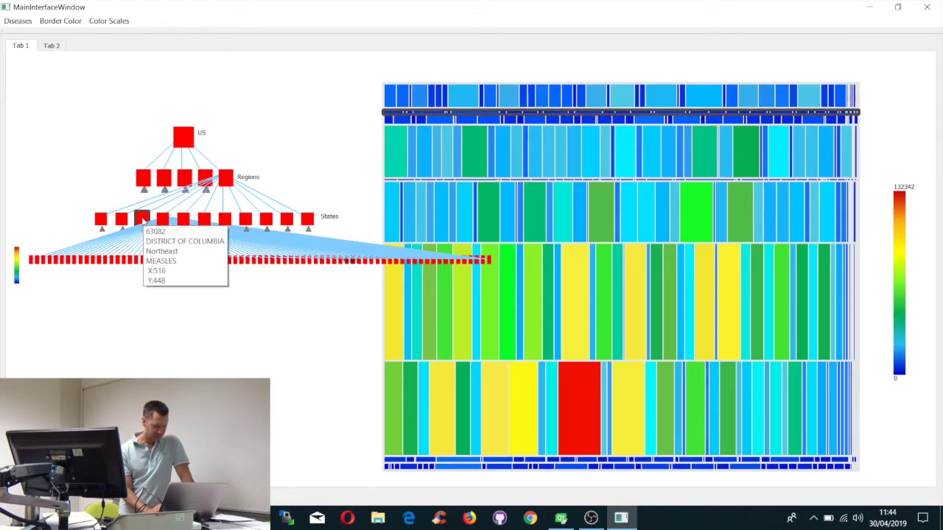
click(143, 221)
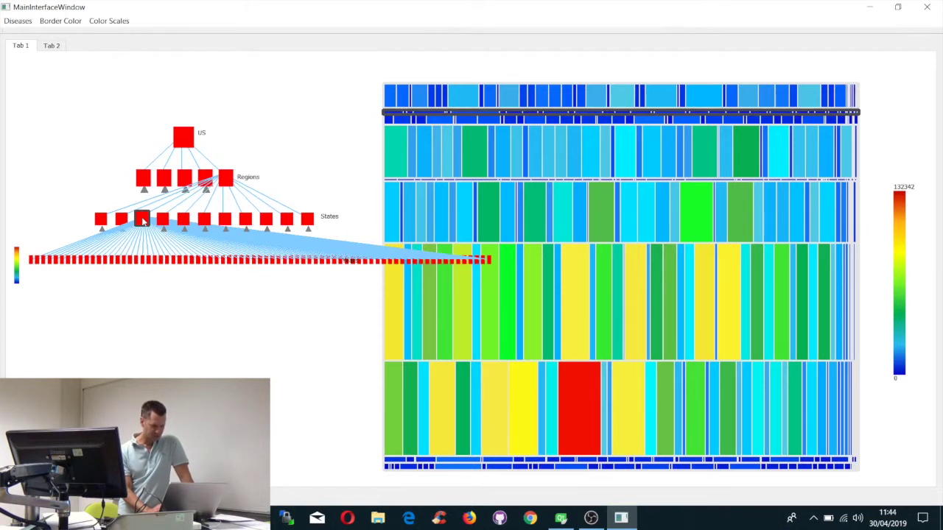
click(143, 221)
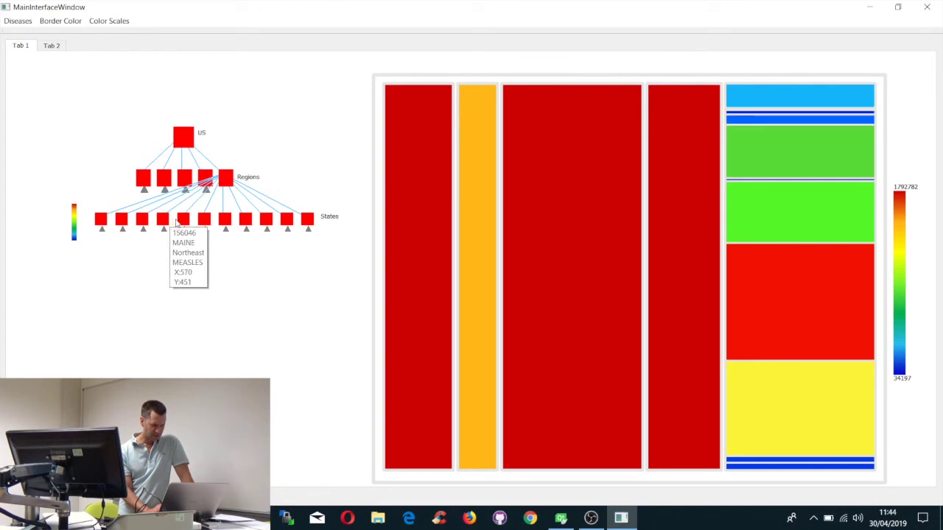
click(162, 221)
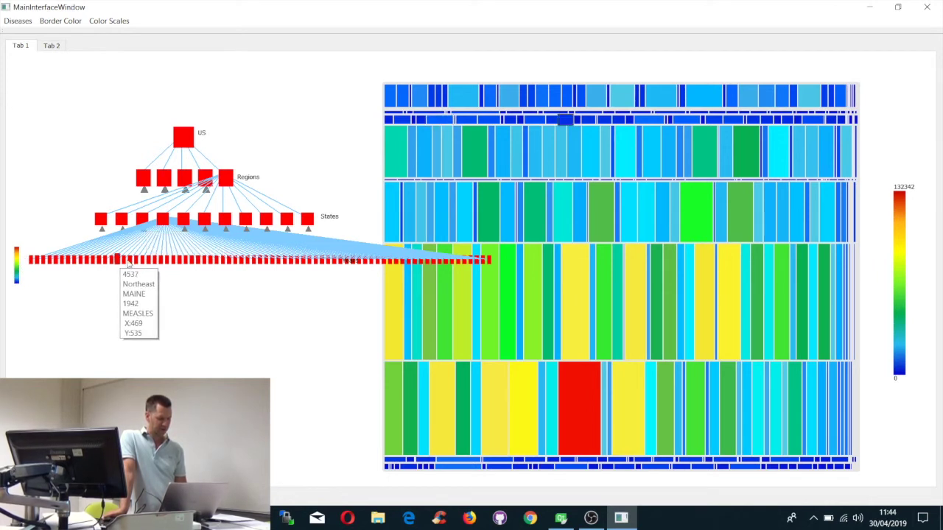
click(162, 220)
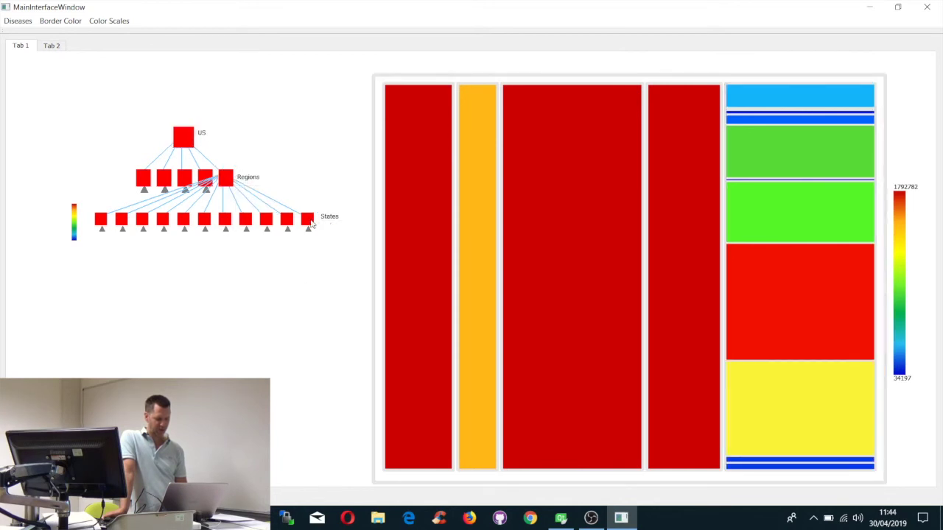
click(204, 219)
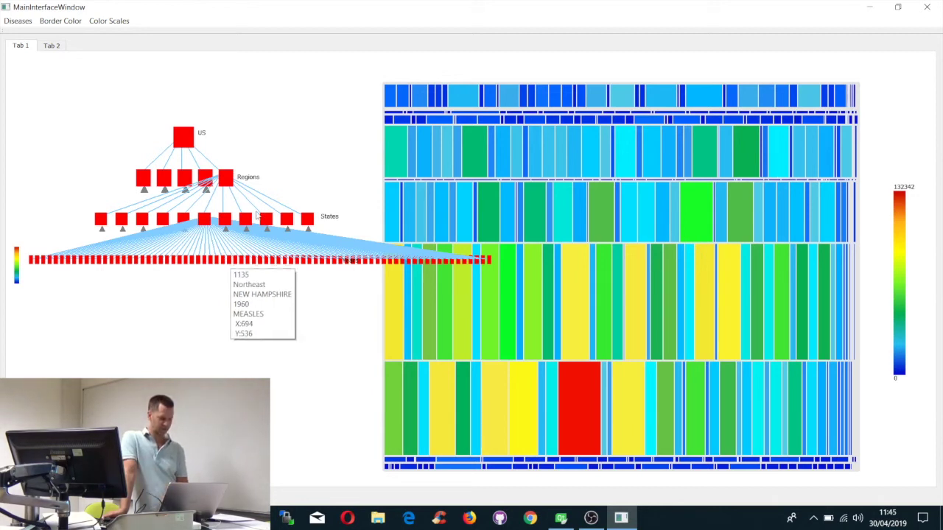
- Try the Blue-Orange-Red color scale on the treemap and replace it with Green-Yellow-Red
click(113, 24)
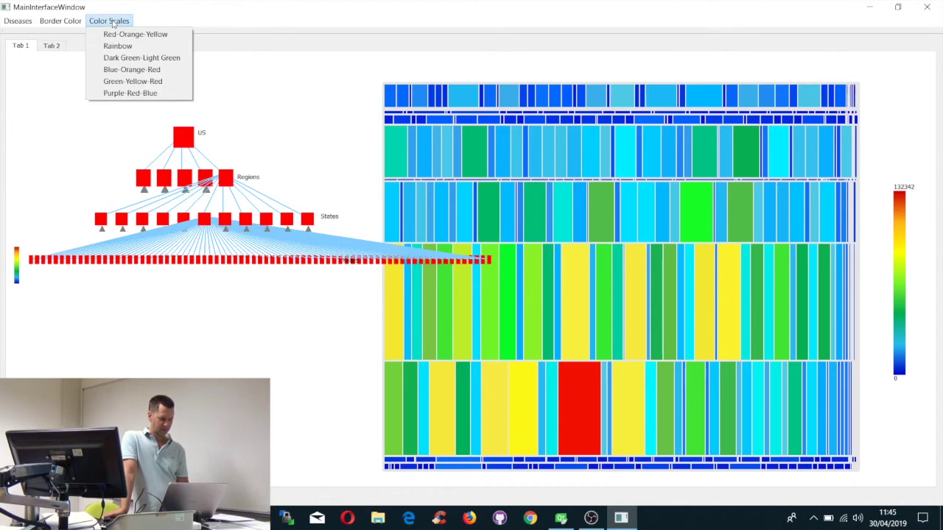
click(108, 70)
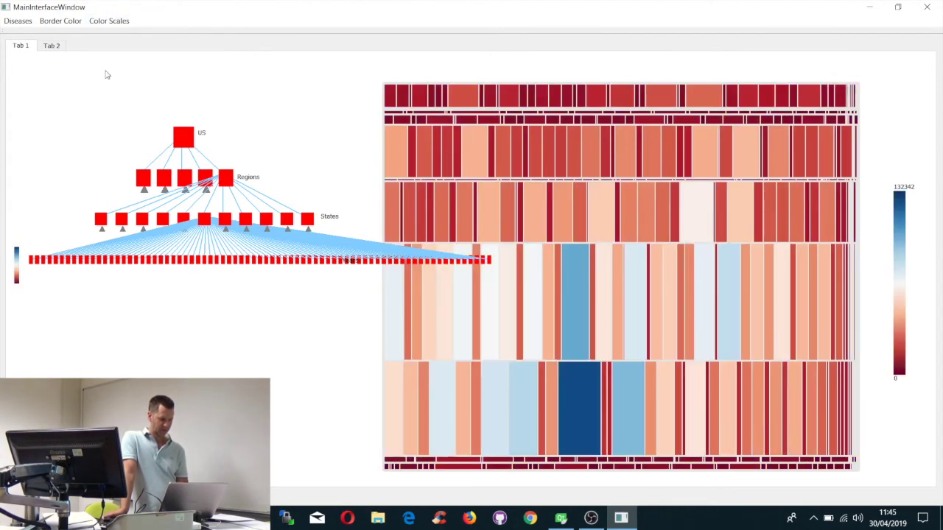
click(104, 22)
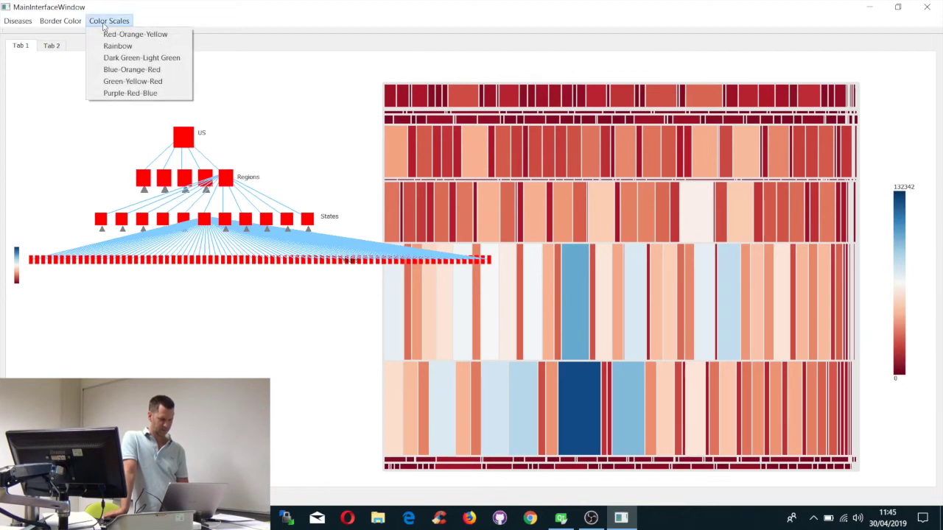
click(120, 80)
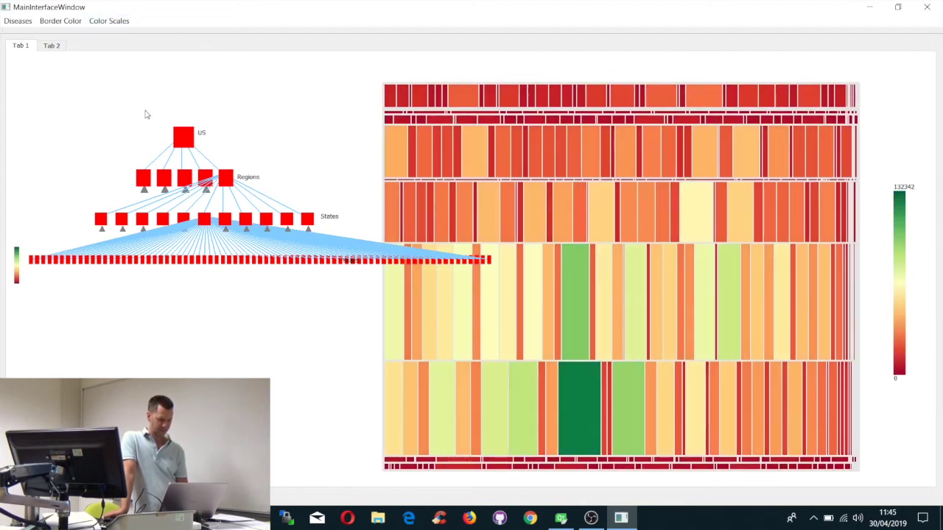
- Collapse New Hampshire's years and view the states of the fourth, third and second regions in turn
click(205, 229)
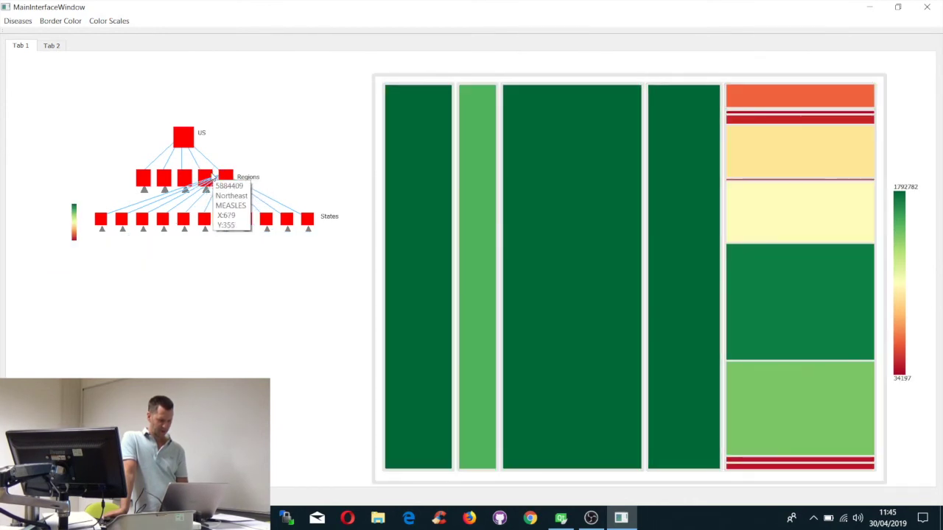
click(202, 179)
click(184, 179)
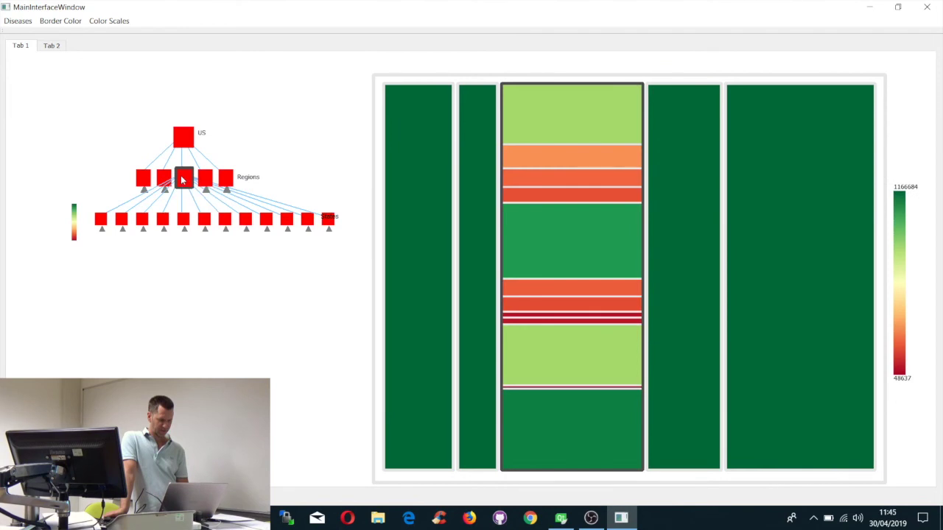
click(162, 179)
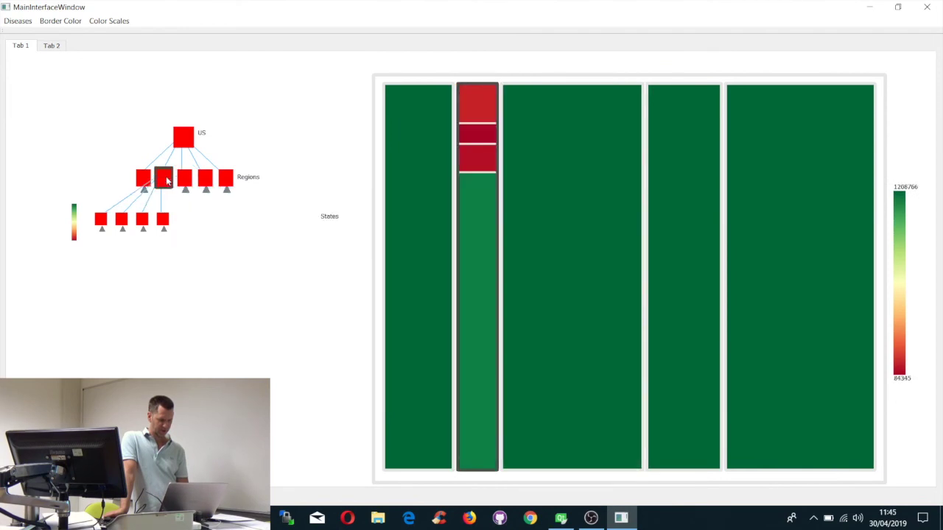
- Expand the West region into its states and its fifth state into yearly measles data
click(142, 180)
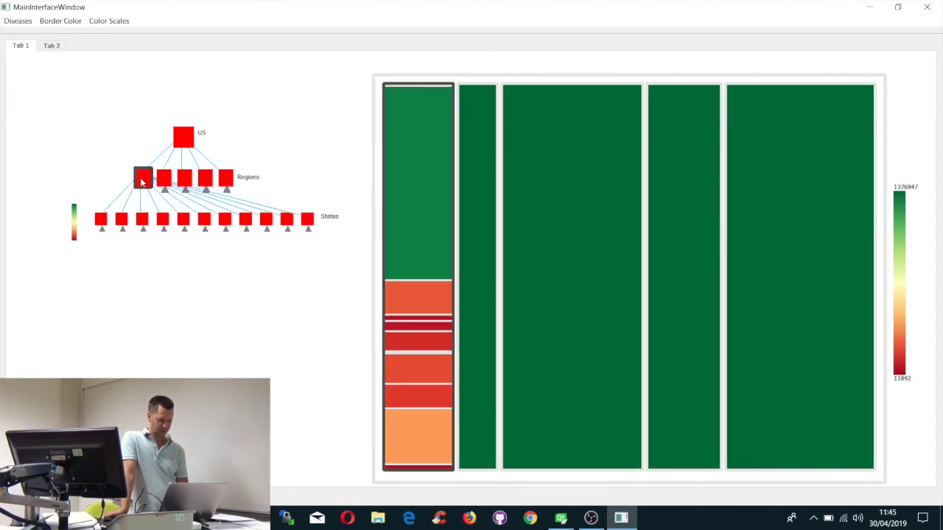
click(176, 223)
click(182, 220)
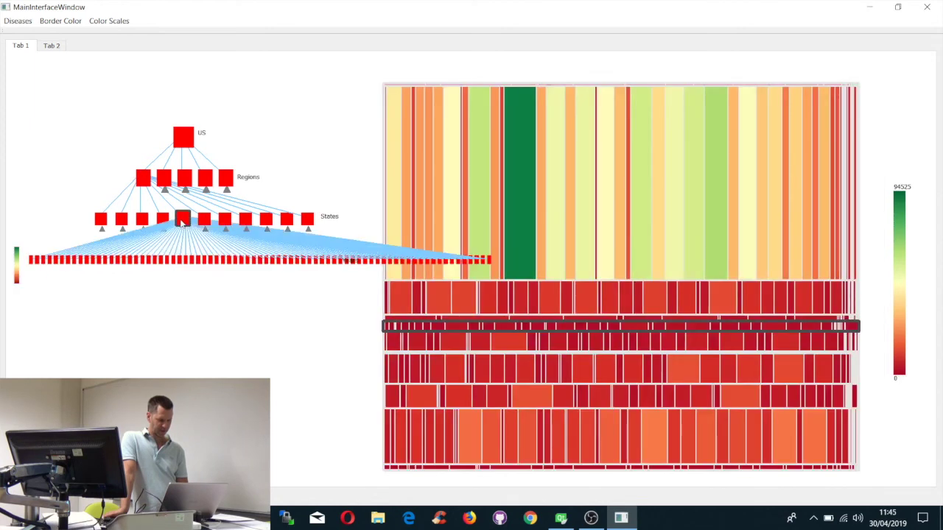